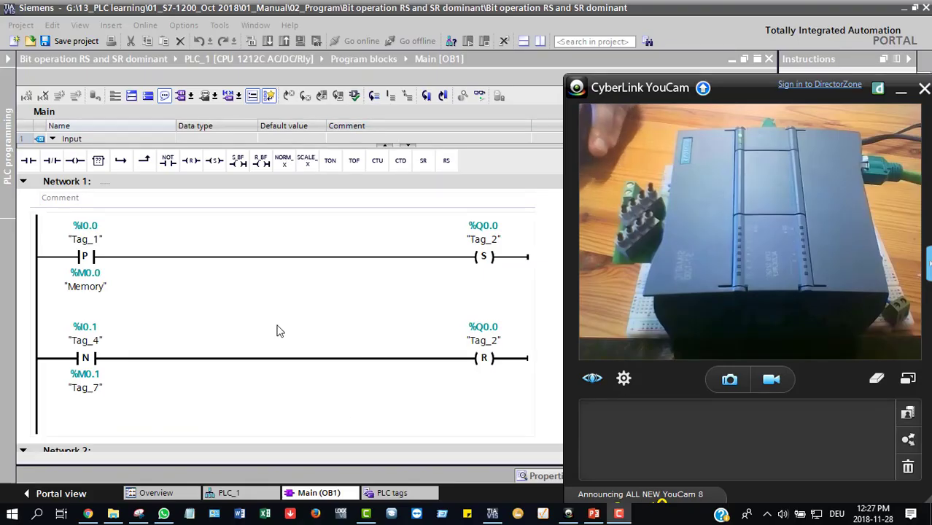
double_click(86, 257)
click(130, 259)
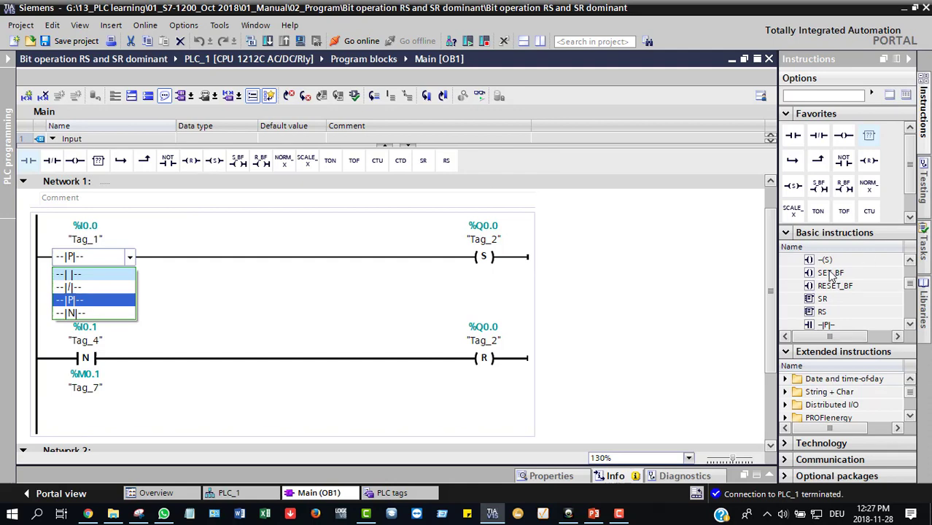
click(215, 298)
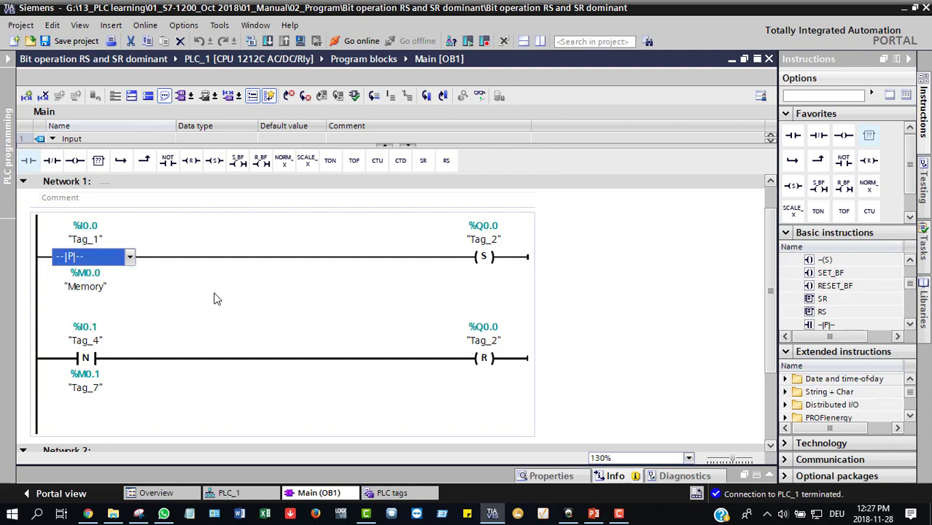
click(156, 295)
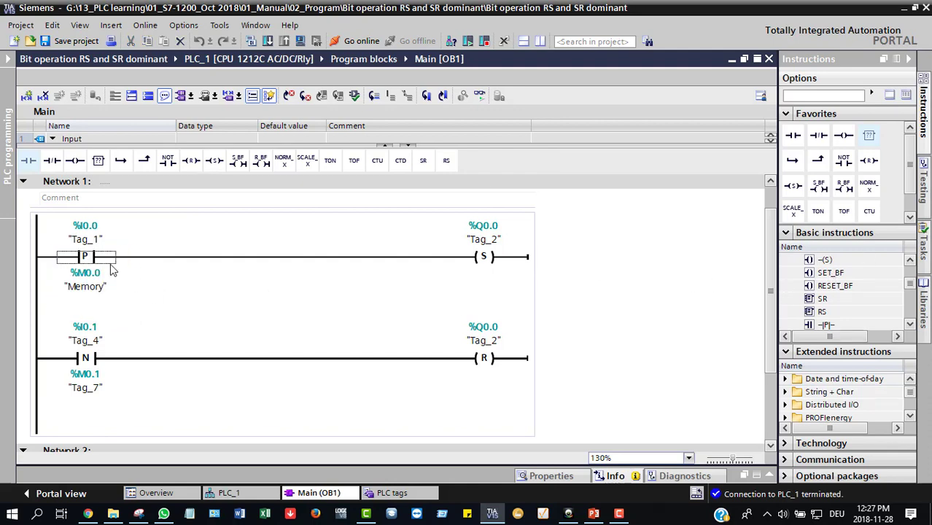
click(88, 357)
click(131, 360)
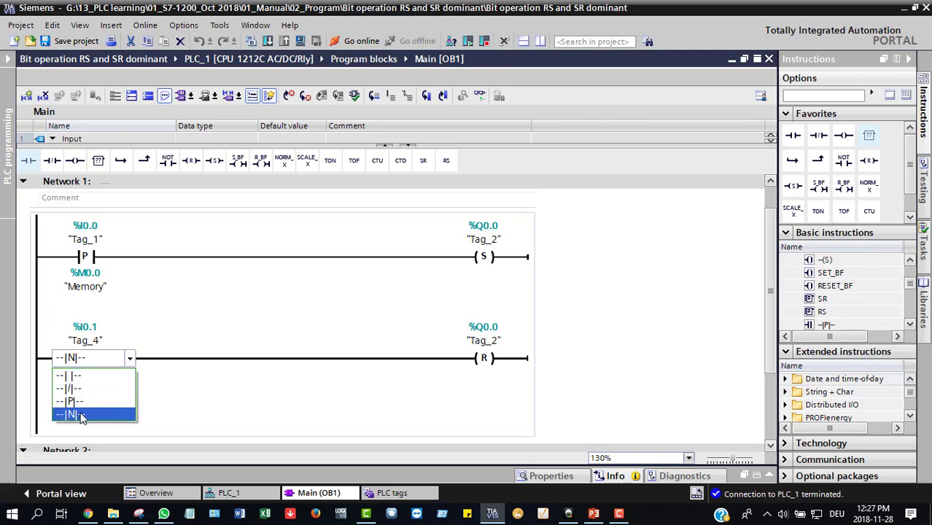
click(236, 407)
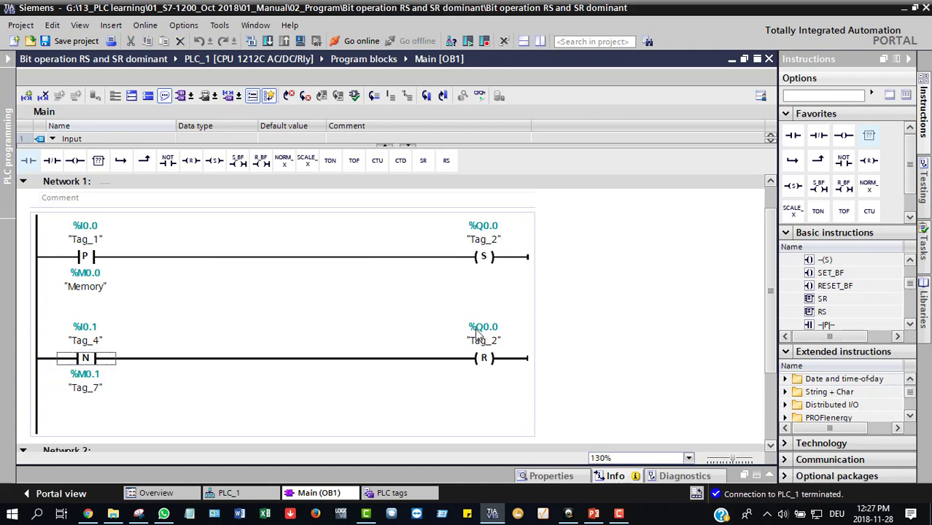
click(485, 260)
click(486, 260)
click(527, 257)
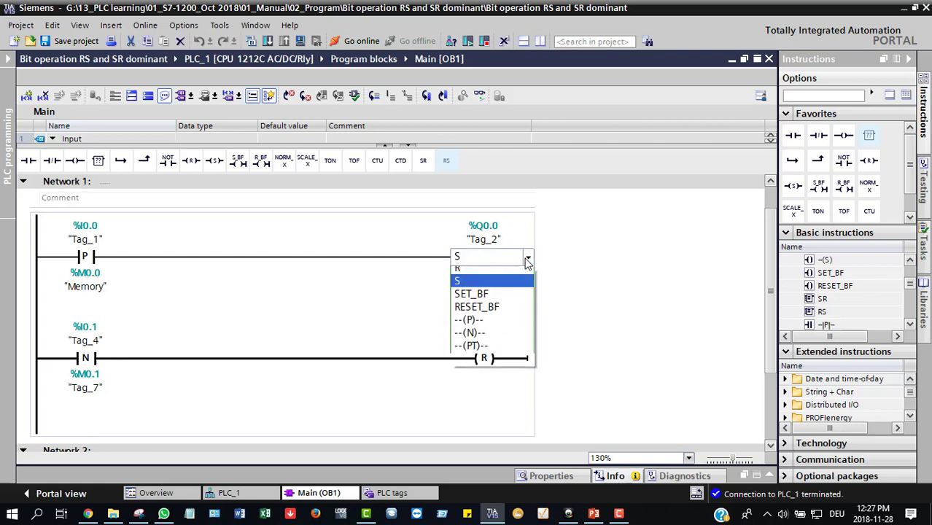
click(355, 303)
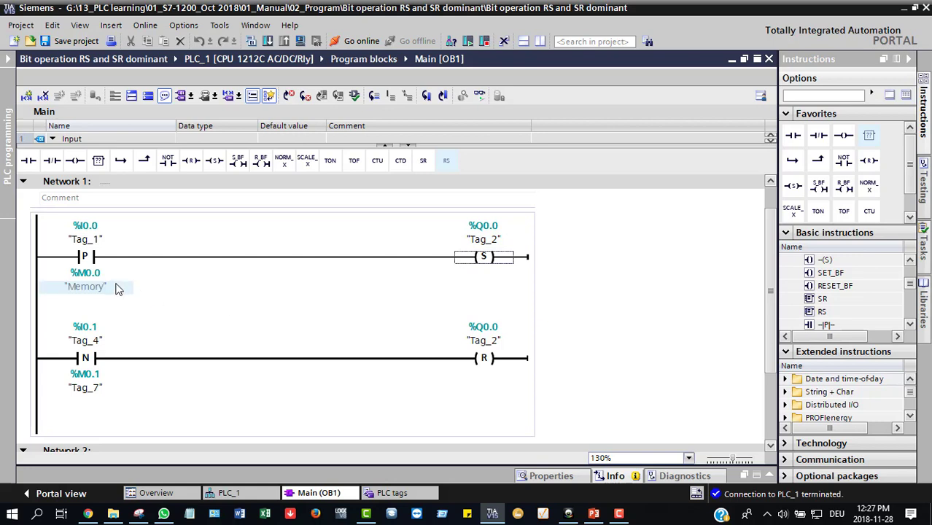